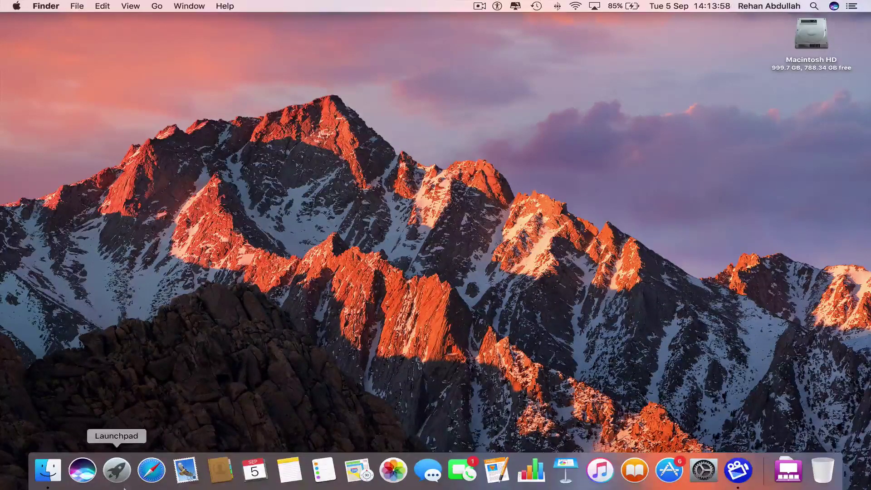
- Open the Downloads folder in Finder and select HyperDock.app
{"action": "left_click", "coordinate": [46, 476]}
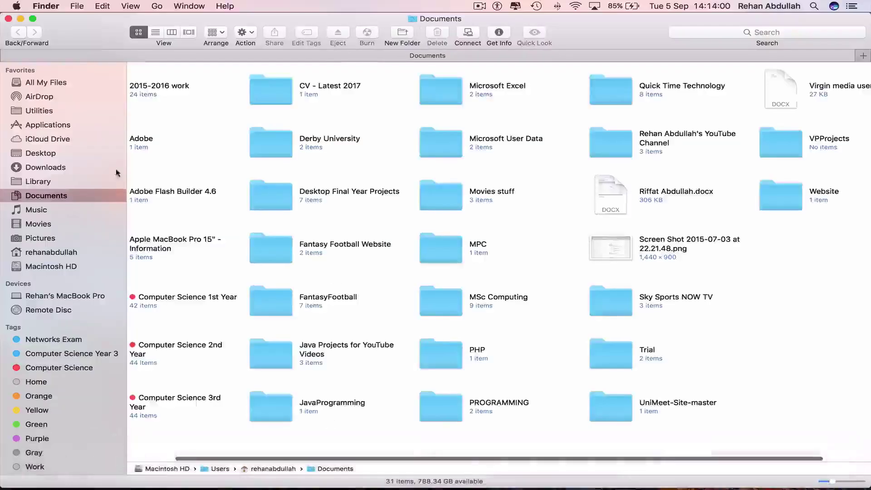
{"action": "left_click", "coordinate": [59, 168]}
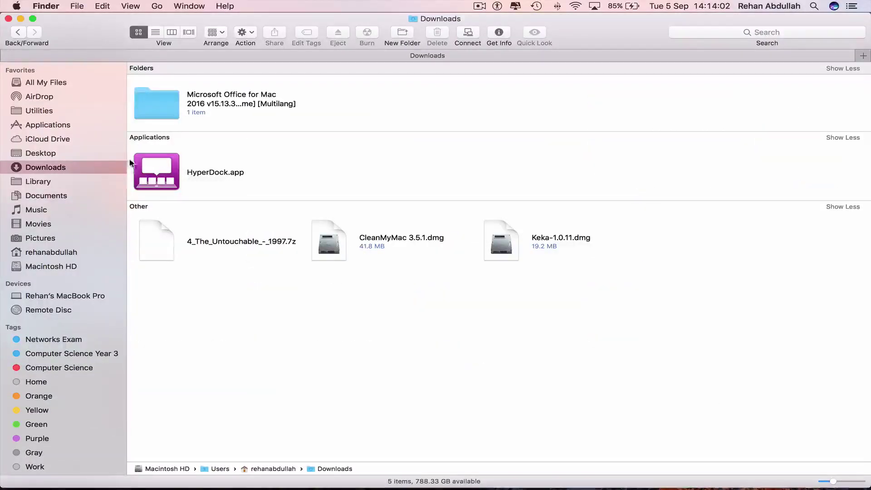
{"action": "left_click", "coordinate": [155, 174]}
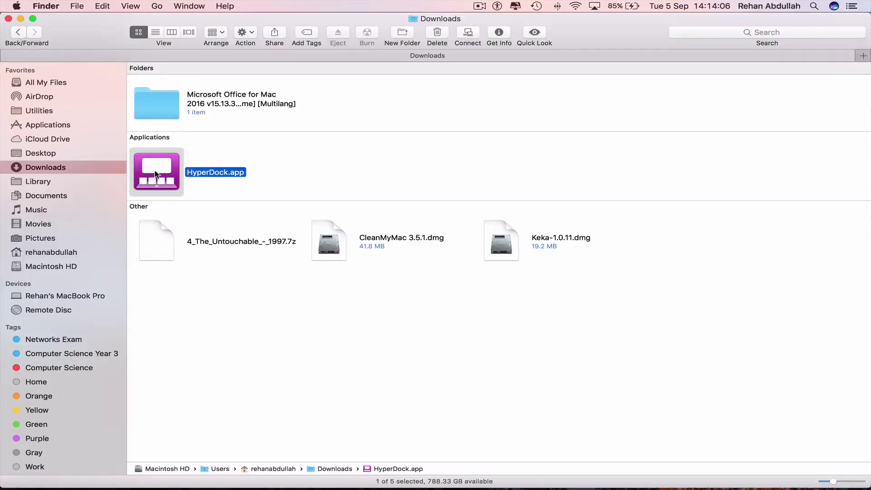
- Show the Applications folder in a new Finder tab, then minimise the window
{"action": "key", "text": "super+t"}
{"action": "left_click", "coordinate": [37, 125]}
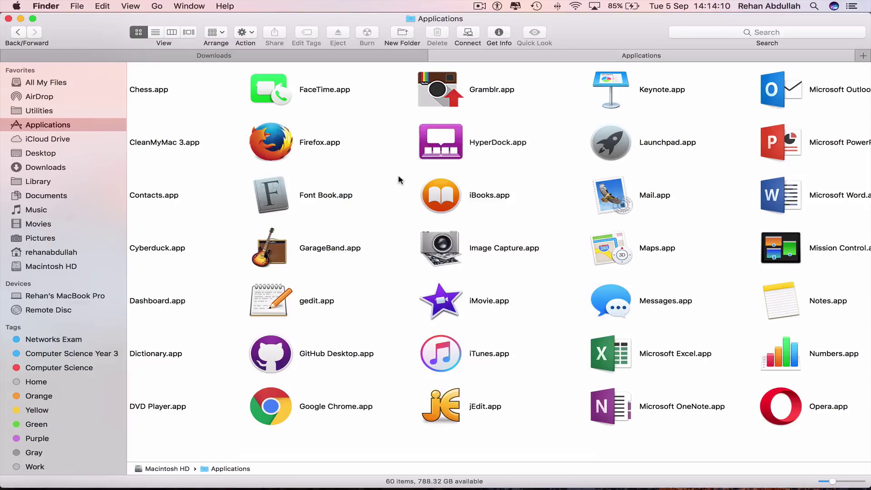
{"action": "left_click", "coordinate": [20, 19]}
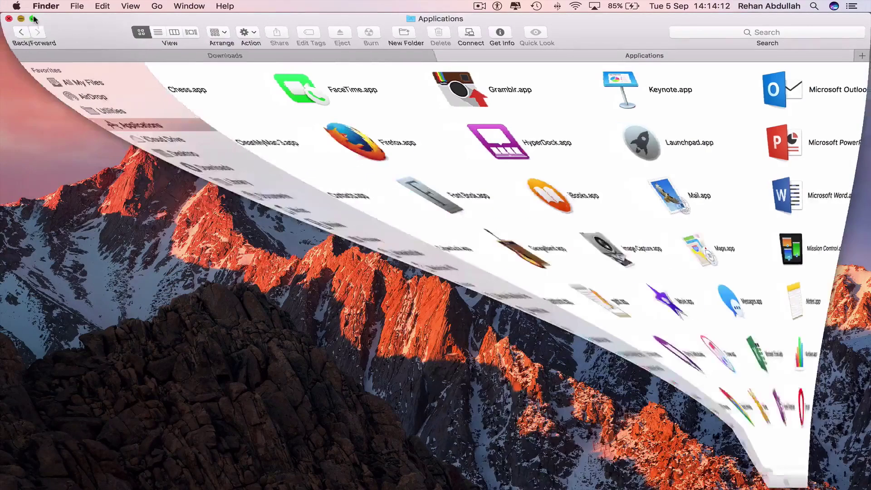
- Launch HyperDock from the second page of Launchpad
{"action": "left_click", "coordinate": [112, 479]}
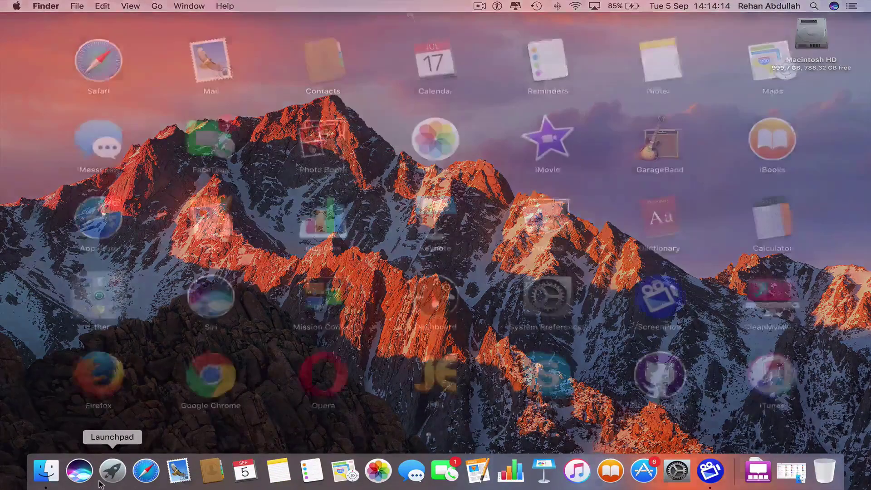
{"action": "scroll", "coordinate": [722, 291], "scroll_direction": "right", "scroll_amount": 5}
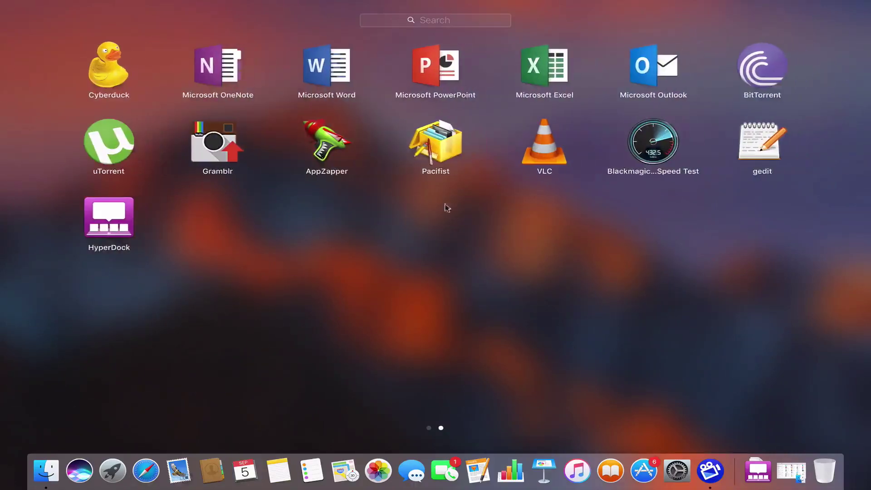
{"action": "left_click", "coordinate": [109, 218]}
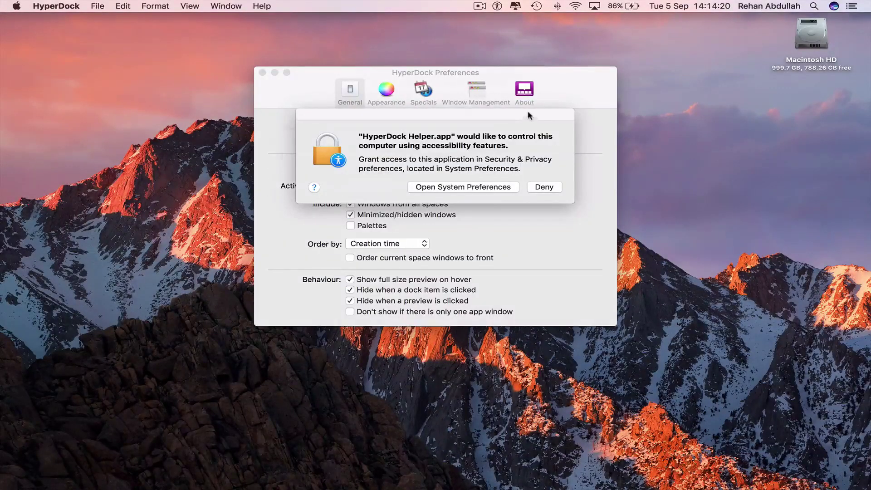
- Open System Preferences from HyperDock Helper's access request and enable Keep HyperDock running in the background in the HyperDock preferences
{"action": "left_click_drag", "start_coordinate": [529, 116], "coordinate": [557, 338]}
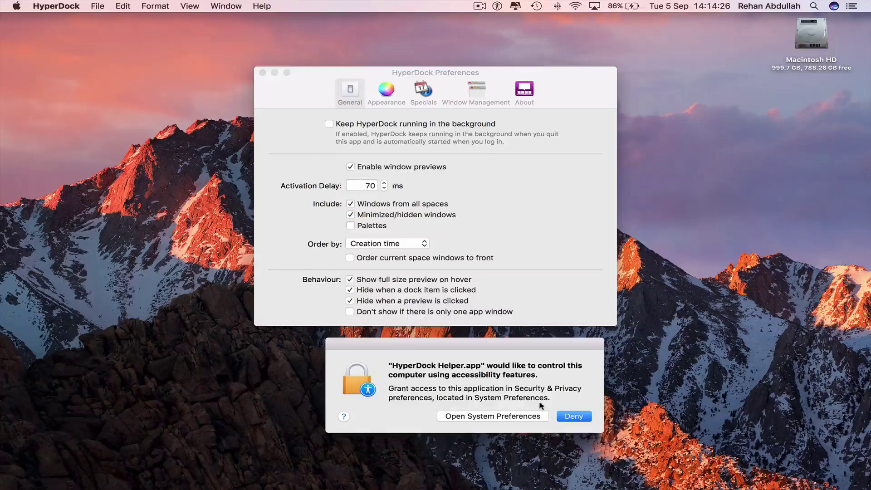
{"action": "left_click", "coordinate": [496, 416]}
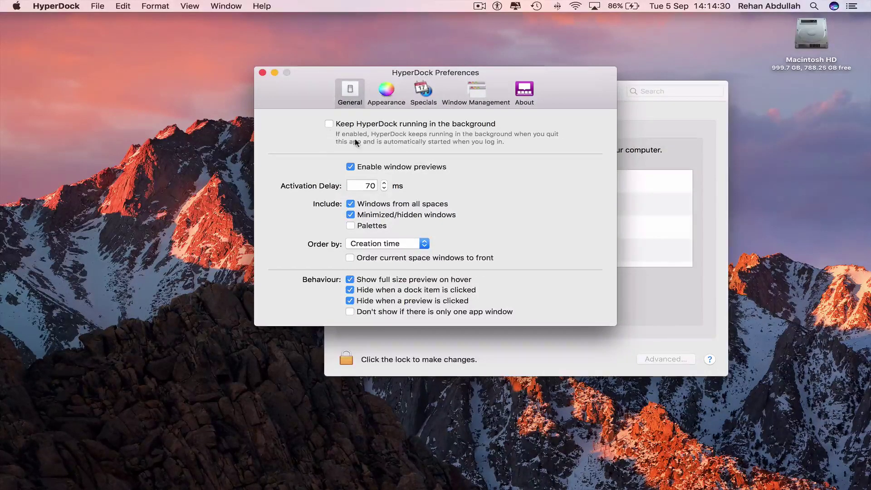
{"action": "left_click", "coordinate": [329, 124]}
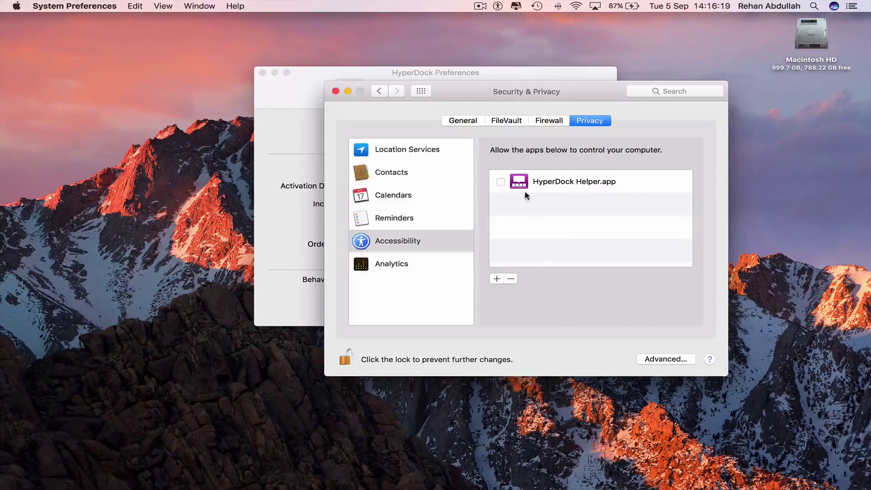
- Lock the Security & Privacy settings against further changes and close their window
{"action": "left_click", "coordinate": [352, 360]}
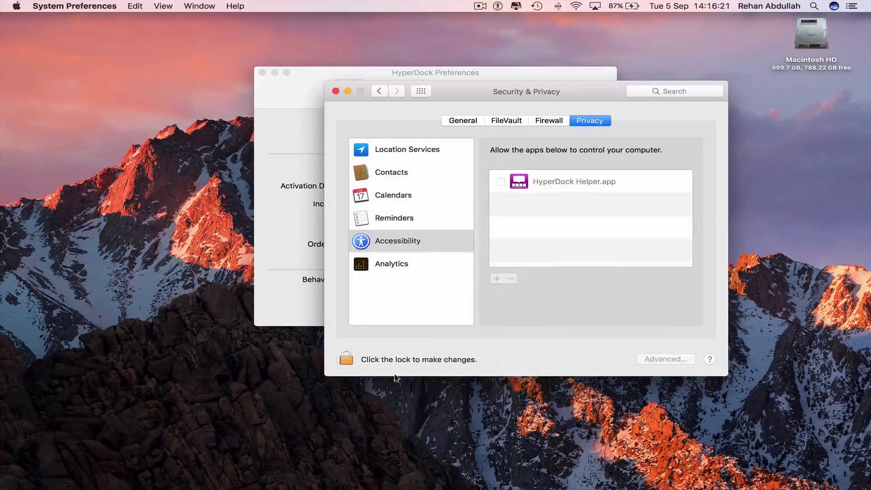
{"action": "left_click", "coordinate": [336, 91]}
{"action": "left_click_drag", "start_coordinate": [575, 77], "coordinate": [575, 76]}
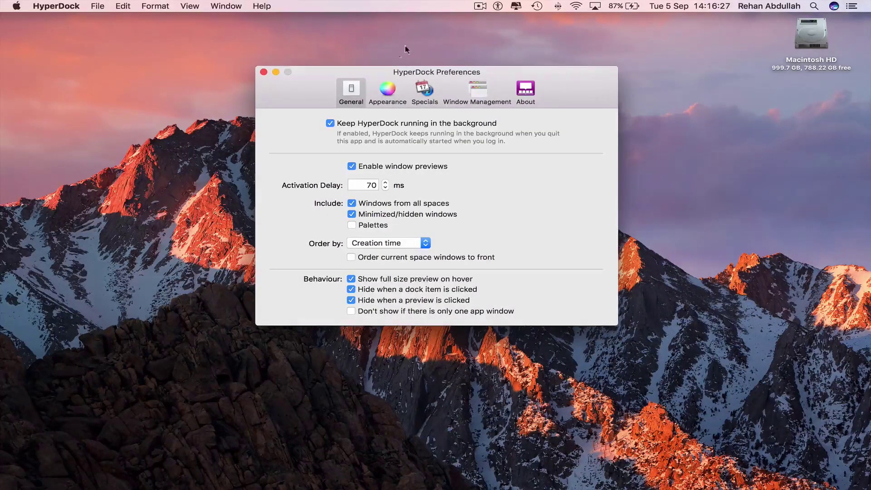
- Review HyperDock's Appearance, Specials, Window Management, About and General preferences, then close the preferences window
{"action": "left_click", "coordinate": [393, 94]}
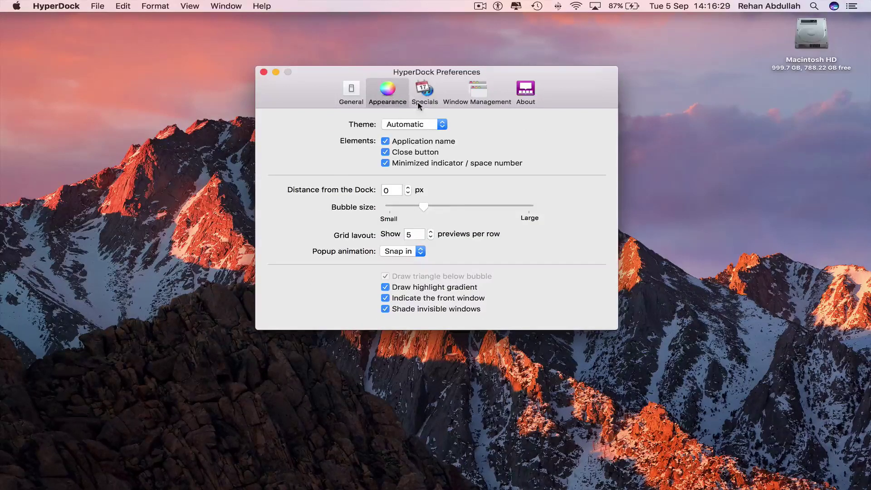
{"action": "left_click", "coordinate": [424, 99]}
{"action": "left_click", "coordinate": [486, 86]}
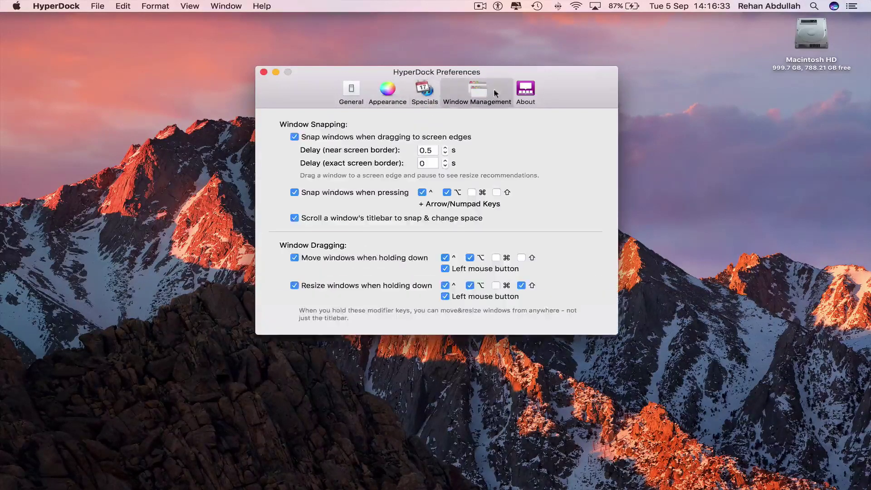
{"action": "left_click", "coordinate": [525, 90]}
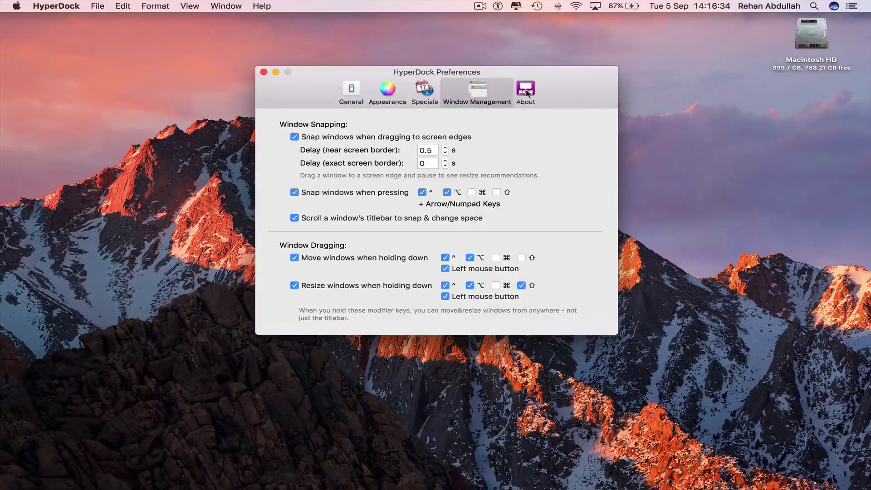
{"action": "left_click", "coordinate": [351, 89]}
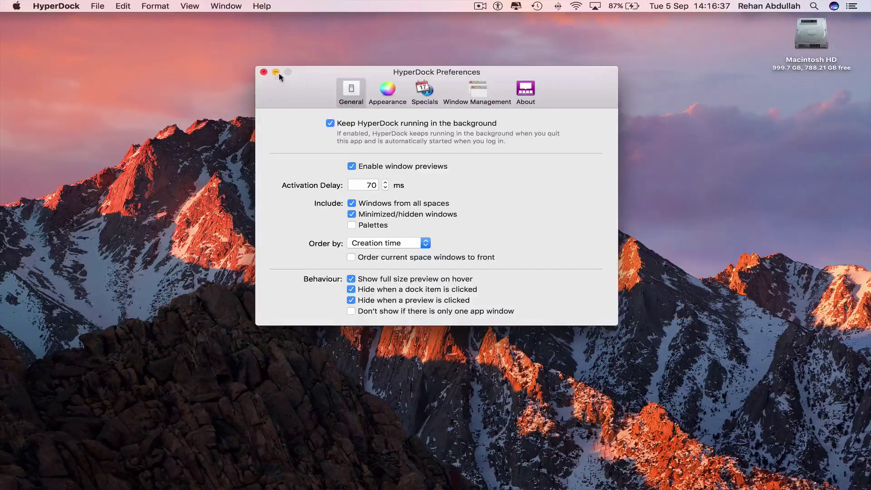
{"action": "left_click", "coordinate": [263, 72]}
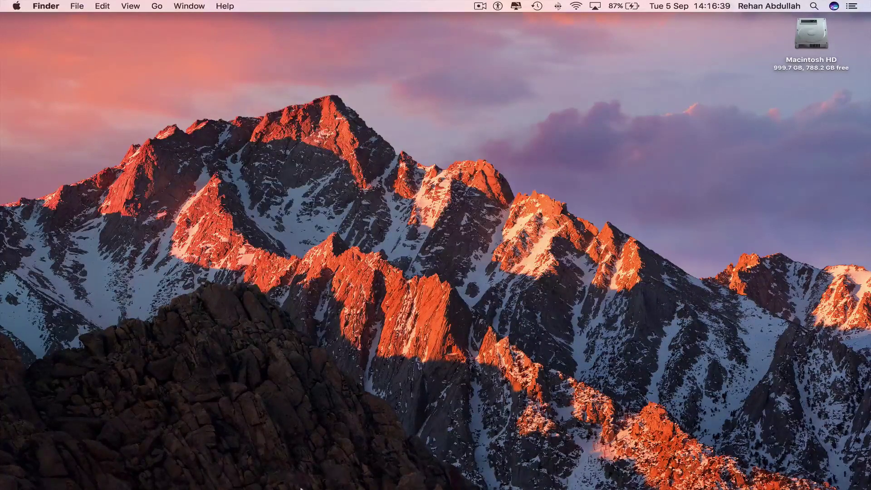
- Reopen HyperDock from the Applications folder, hide the other apps' windows and close the HyperDock preferences
{"action": "left_click", "coordinate": [43, 470]}
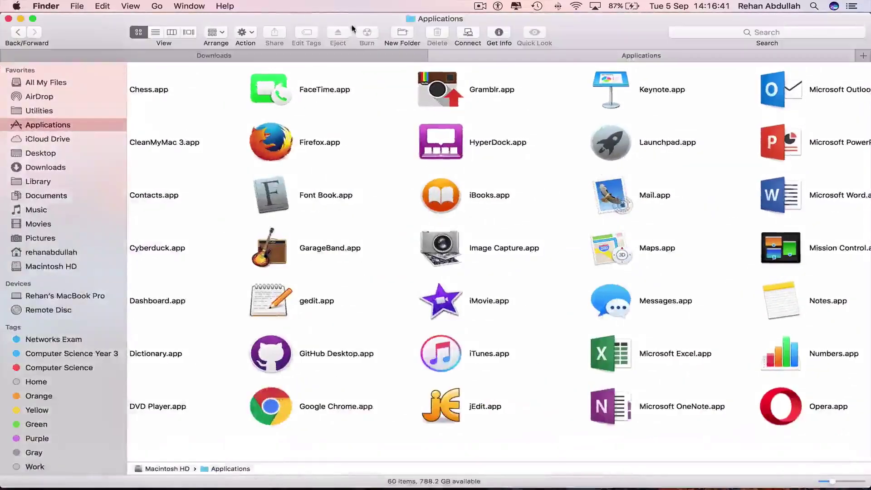
{"action": "double_click", "coordinate": [440, 142]}
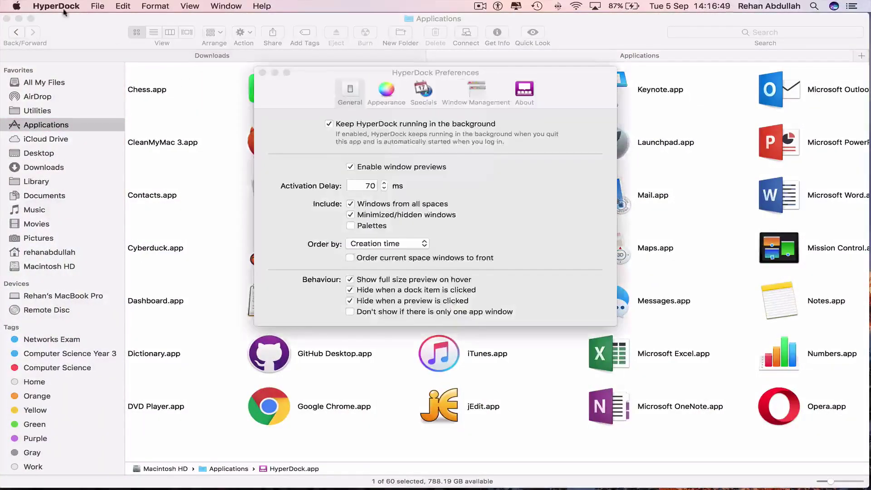
{"action": "key", "text": "super+alt+h"}
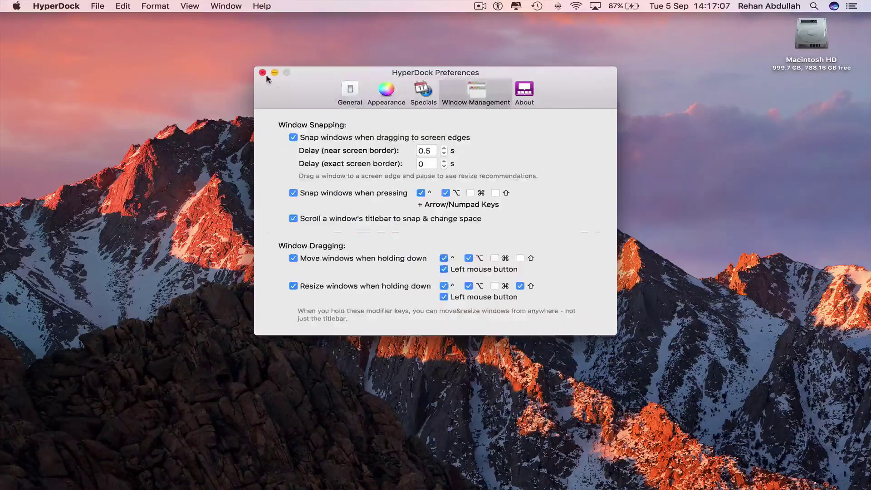
{"action": "left_click", "coordinate": [262, 73]}
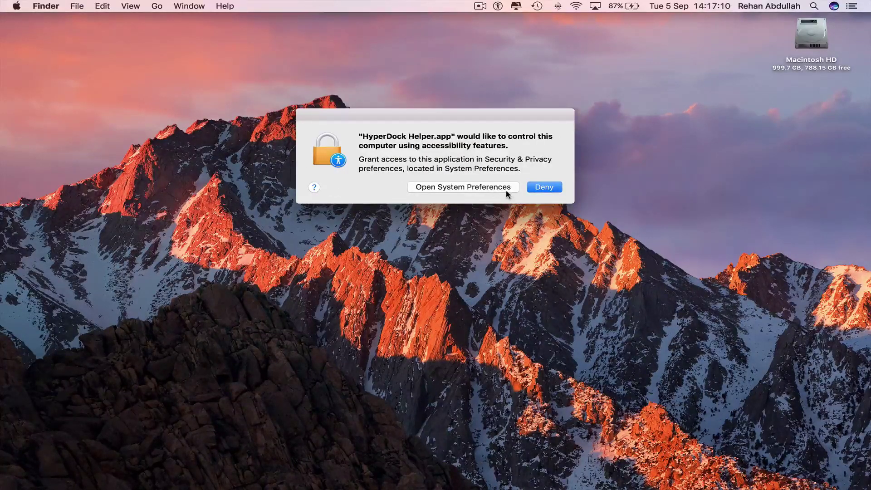
- Allow HyperDock Helper.app to control the computer, unlocking the Accessibility privacy settings with the account password and locking them again
{"action": "left_click", "coordinate": [483, 187]}
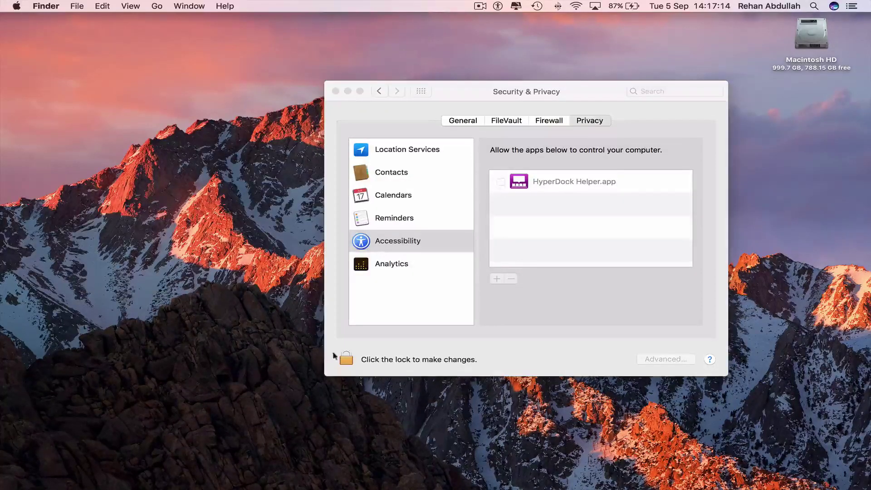
{"action": "left_click", "coordinate": [344, 358]}
{"action": "left_click", "coordinate": [346, 356]}
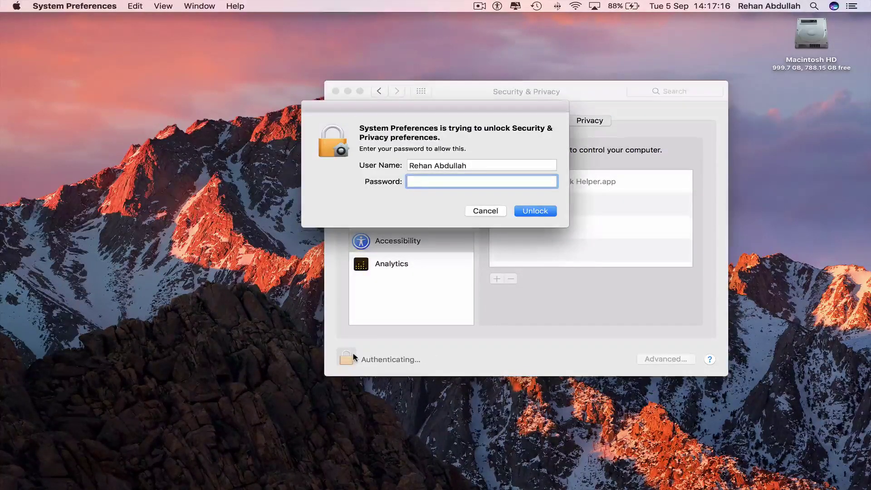
{"action": "type", "text": "****"}
{"action": "key", "text": "Return"}
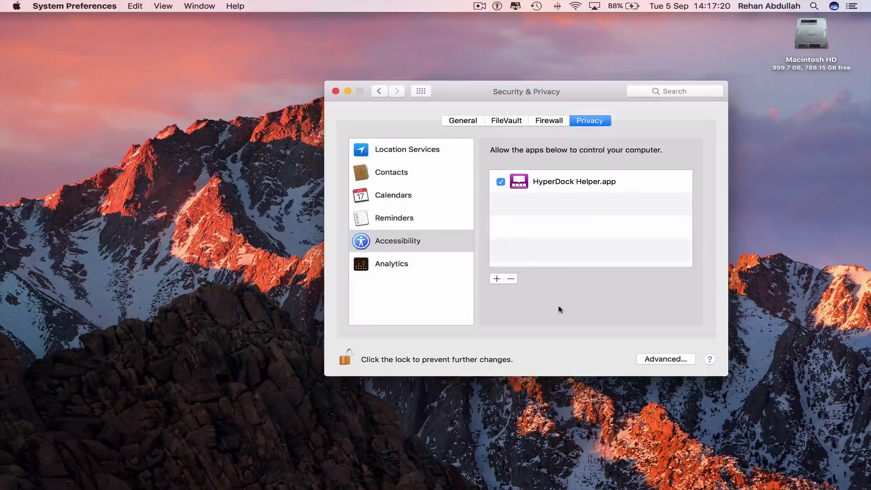
{"action": "left_click", "coordinate": [353, 360]}
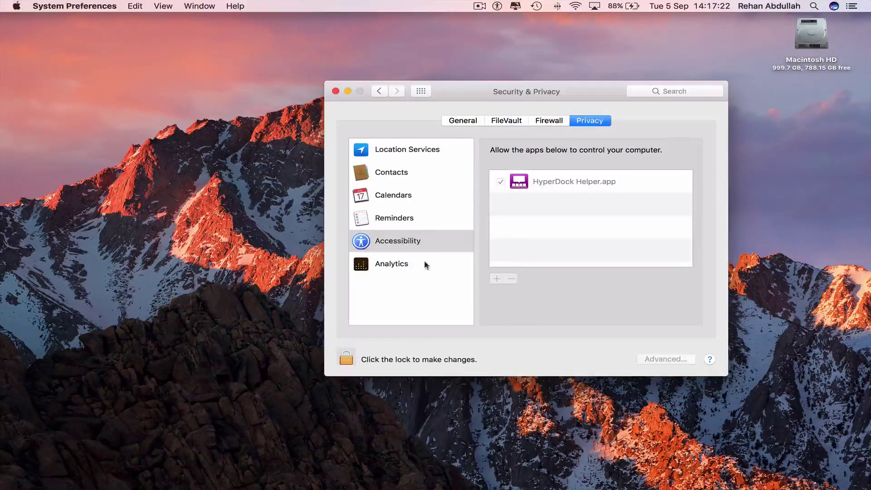
{"action": "left_click", "coordinate": [336, 91]}
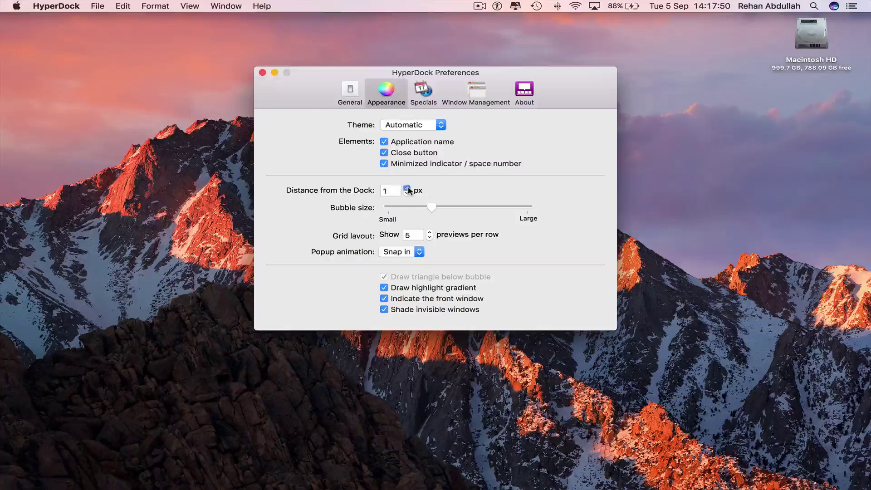
- Set HyperDock's Distance from the Dock to 9 px, check the preview bubble, and close the preferences
{"action": "left_click", "coordinate": [407, 188]}
{"action": "mouse_move", "coordinate": [429, 485]}
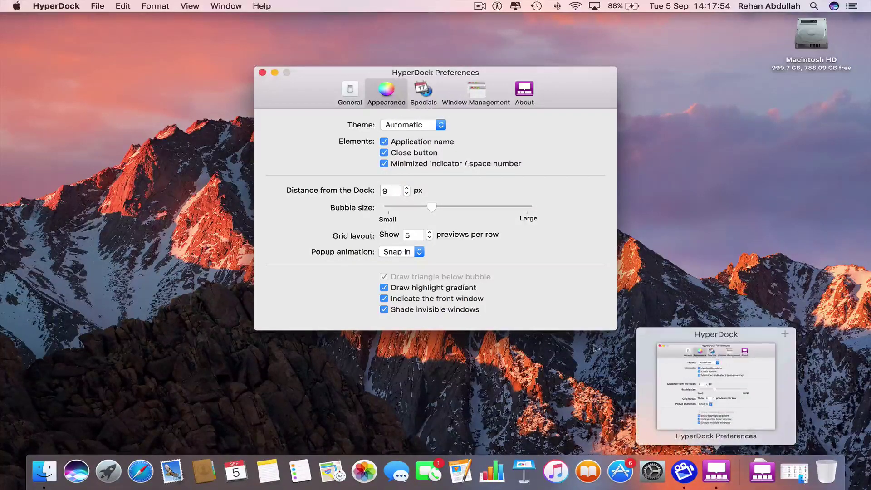
{"action": "left_click", "coordinate": [262, 74]}
- Restore and minimise the Finder window, and check its HyperDock preview above the Dock
{"action": "mouse_move", "coordinate": [544, 476]}
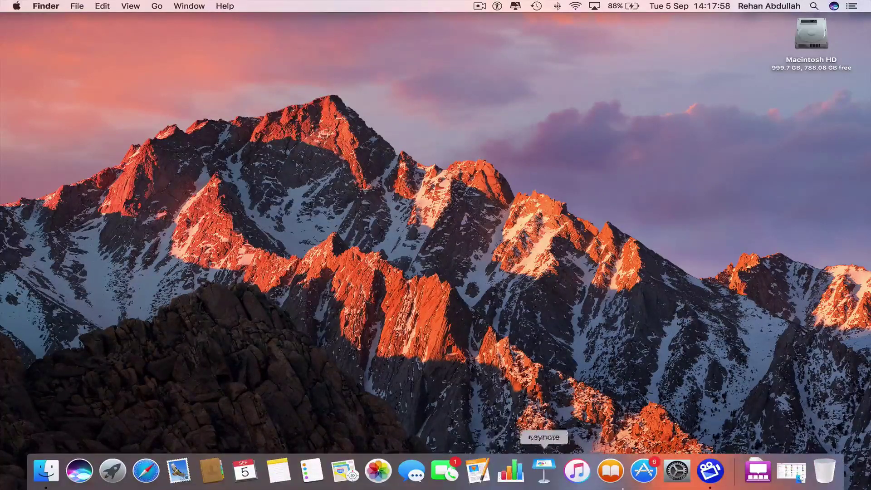
{"action": "left_click", "coordinate": [46, 472]}
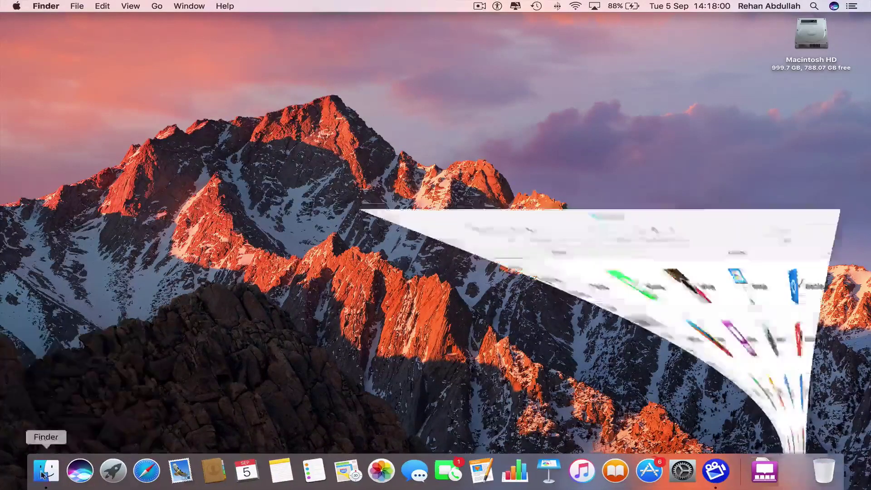
{"action": "left_click", "coordinate": [20, 21]}
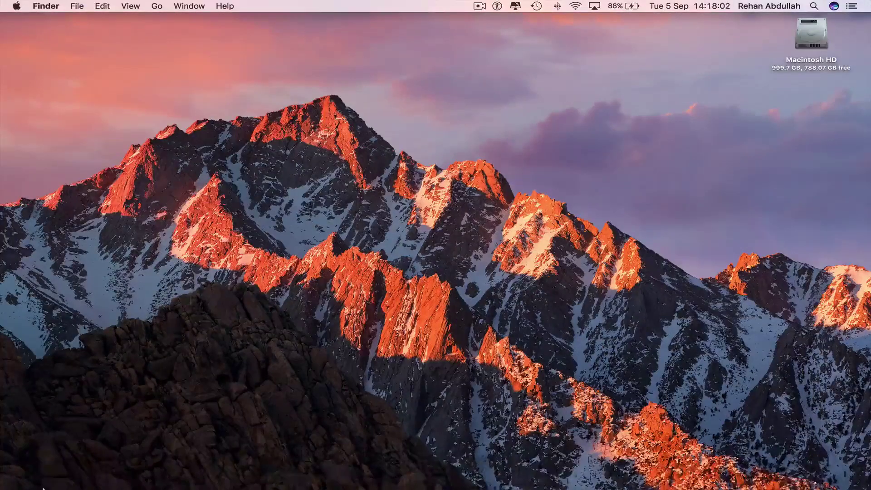
{"action": "mouse_move", "coordinate": [42, 483]}
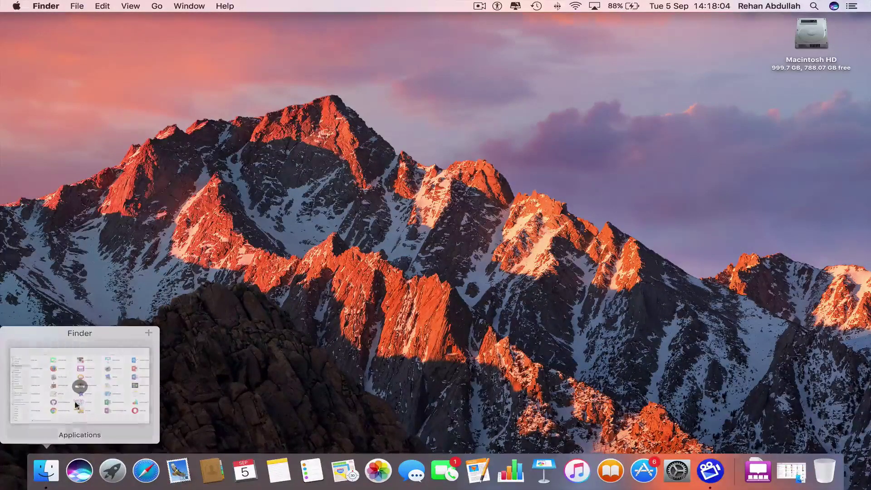
{"action": "mouse_move", "coordinate": [119, 391]}
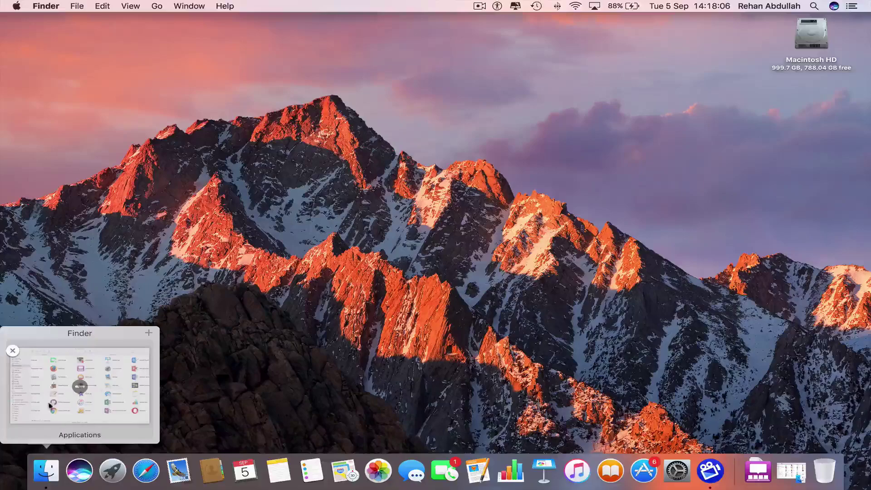
{"action": "left_click", "coordinate": [71, 411]}
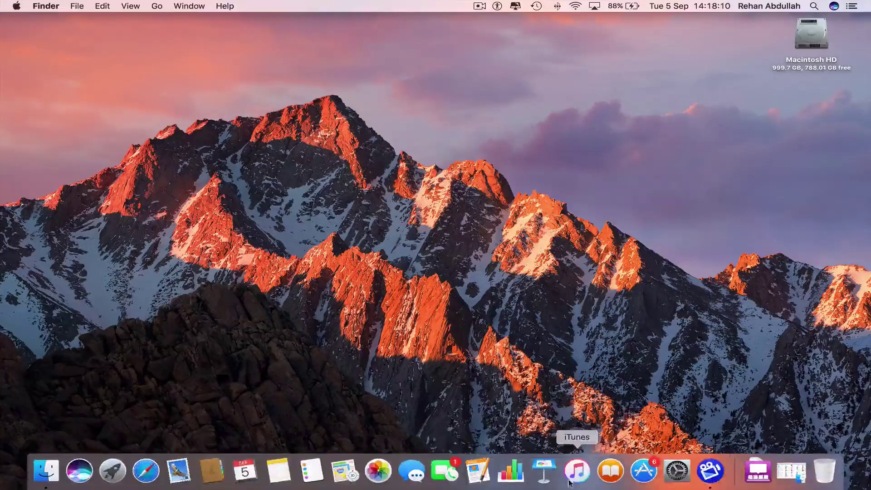
- Open iTunes, minimise its window, restore it through its HyperDock preview above the Dock, and minimise it again
{"action": "left_click", "coordinate": [569, 481]}
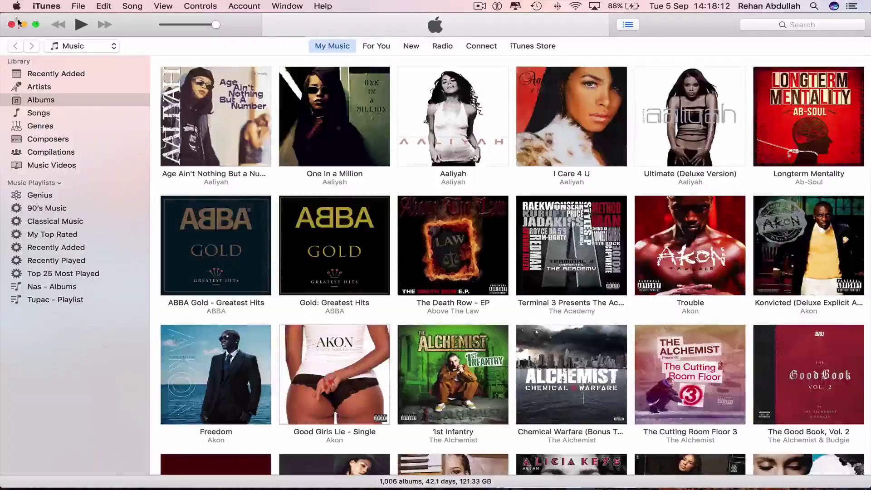
{"action": "left_click", "coordinate": [23, 24]}
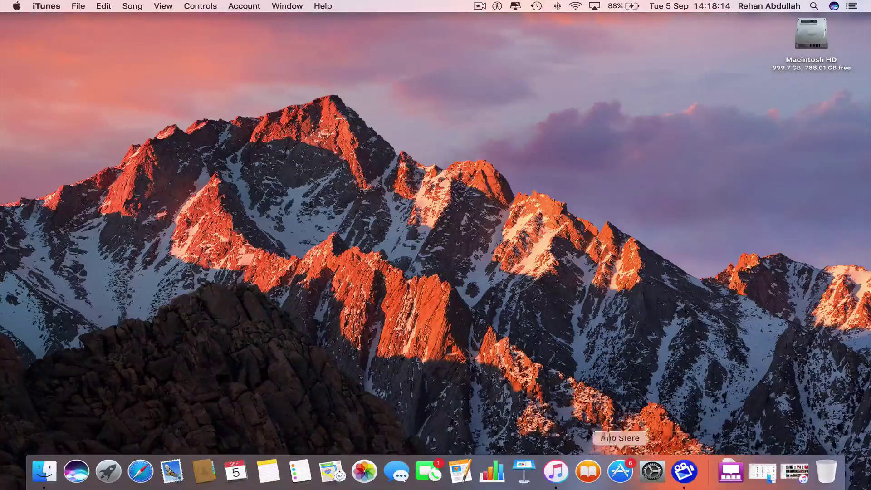
{"action": "mouse_move", "coordinate": [555, 472]}
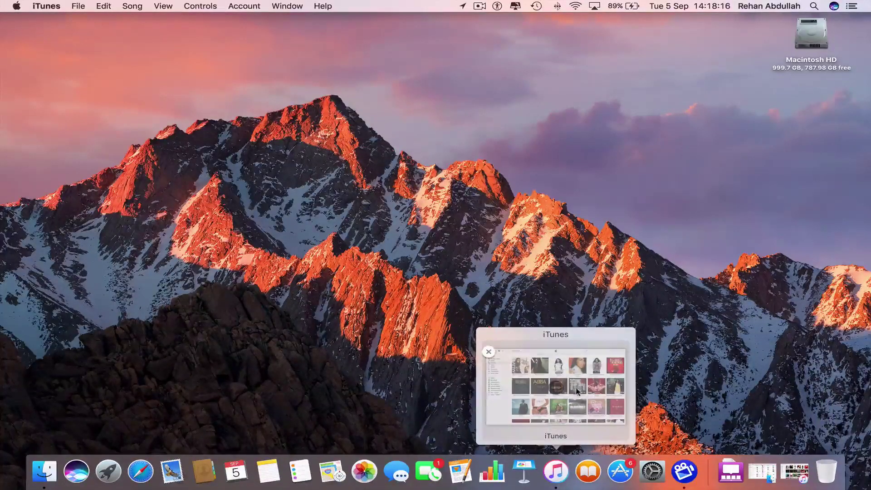
{"action": "left_click", "coordinate": [576, 391]}
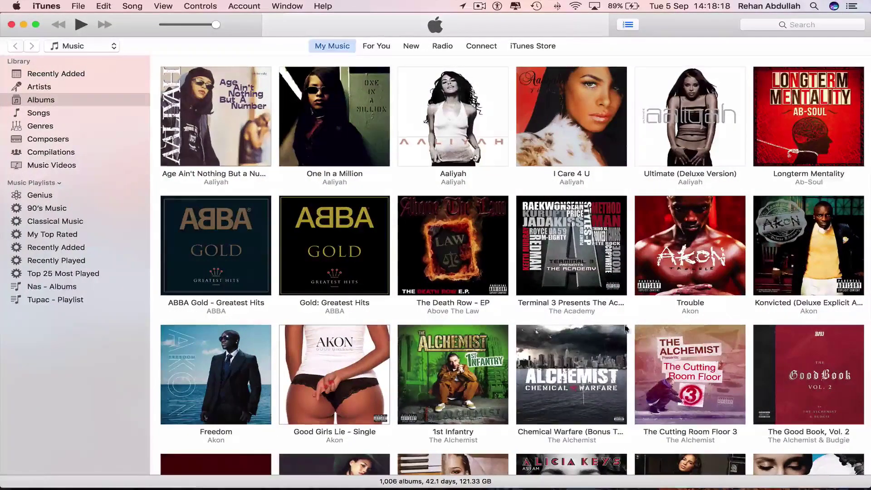
{"action": "left_click", "coordinate": [23, 24]}
- Restore the minimised iTunes window, try shrinking, moving and enlarging it, and minimise it again
{"action": "mouse_move", "coordinate": [683, 488]}
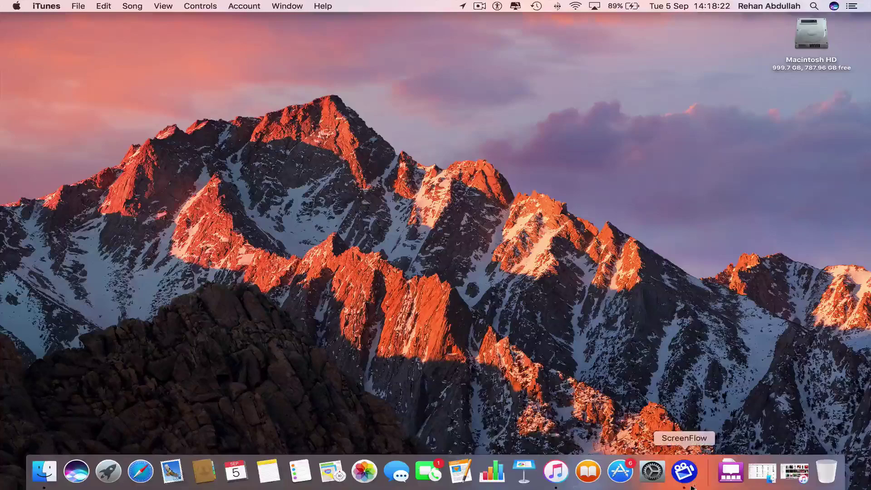
{"action": "left_click", "coordinate": [795, 474]}
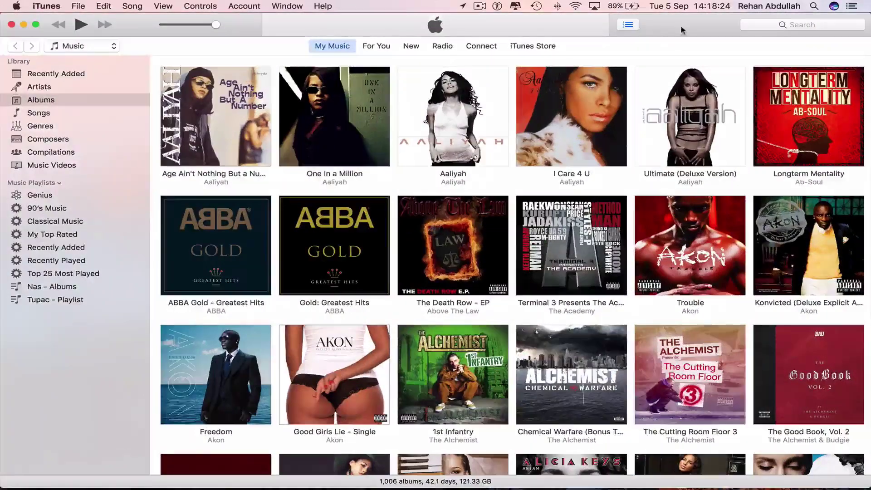
{"action": "double_click", "coordinate": [646, 23]}
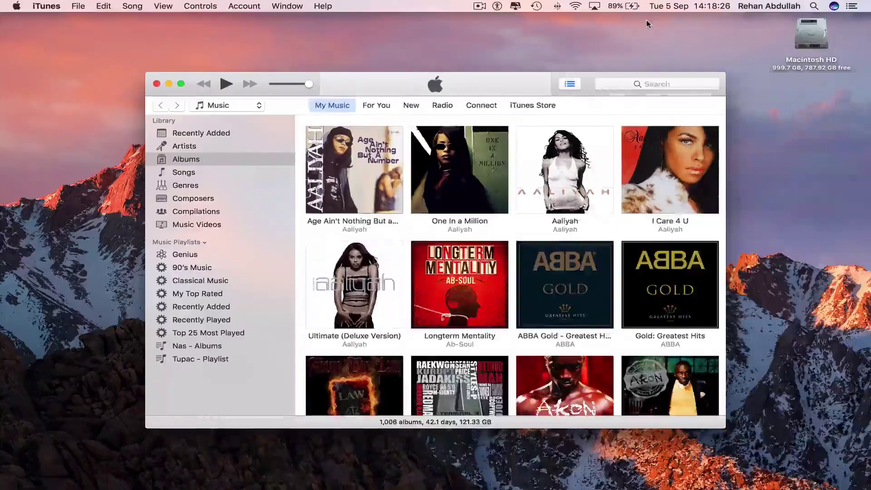
{"action": "left_click_drag", "start_coordinate": [587, 86], "coordinate": [544, 73]}
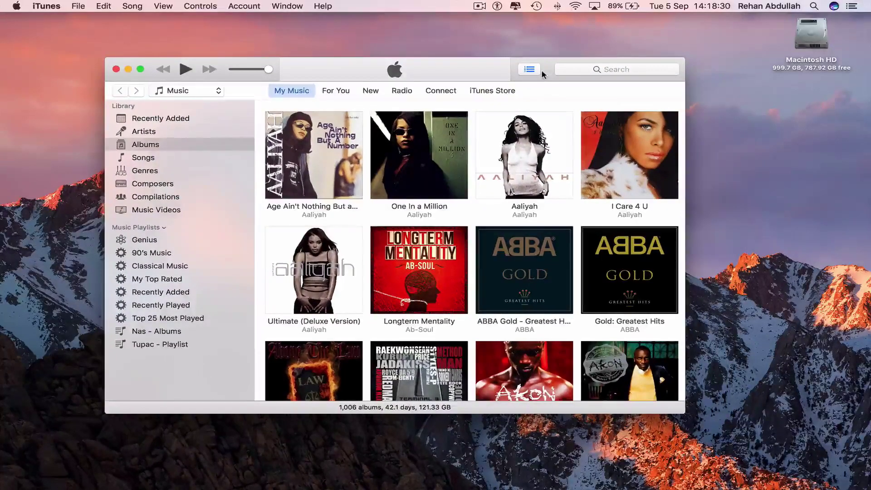
{"action": "double_click", "coordinate": [548, 69]}
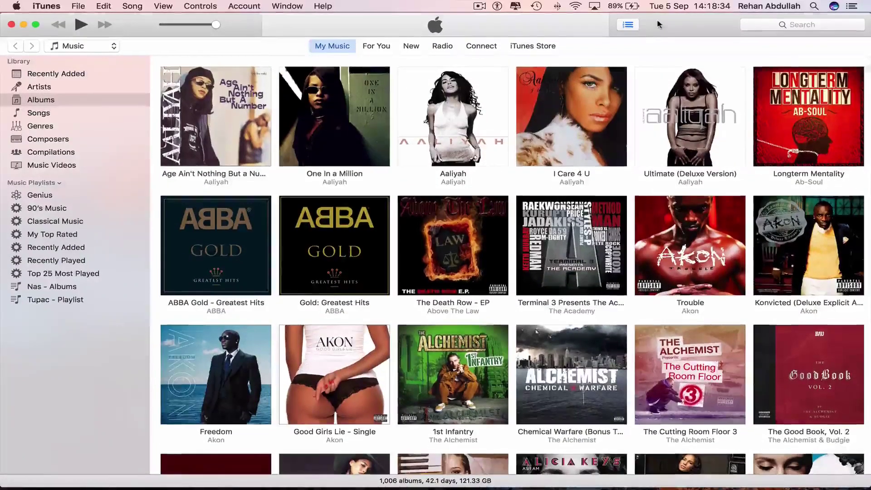
{"action": "left_click", "coordinate": [24, 26]}
- Restore the Finder Applications window, shrink it and enlarge it to fill the screen, and close it
{"action": "left_click", "coordinate": [43, 468]}
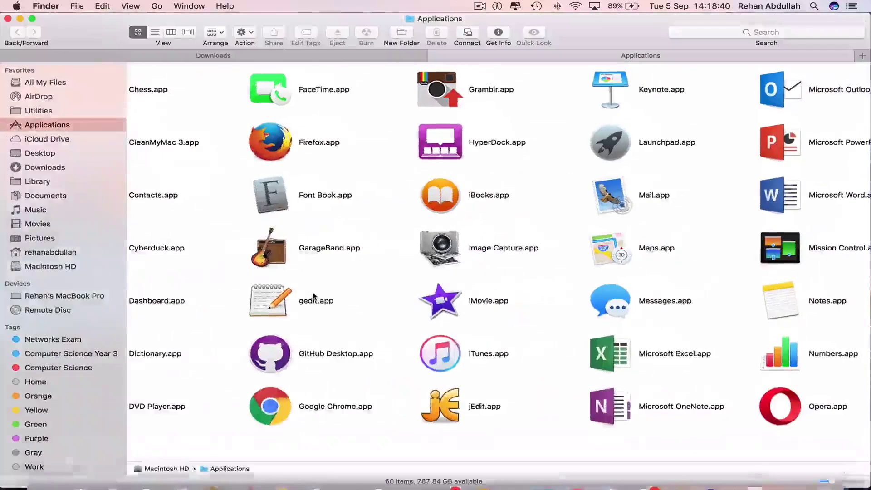
{"action": "double_click", "coordinate": [395, 19]}
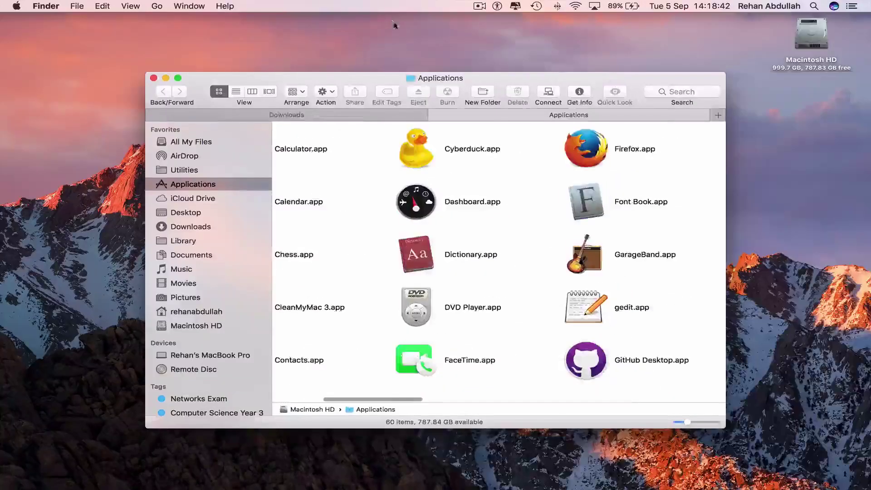
{"action": "double_click", "coordinate": [389, 83]}
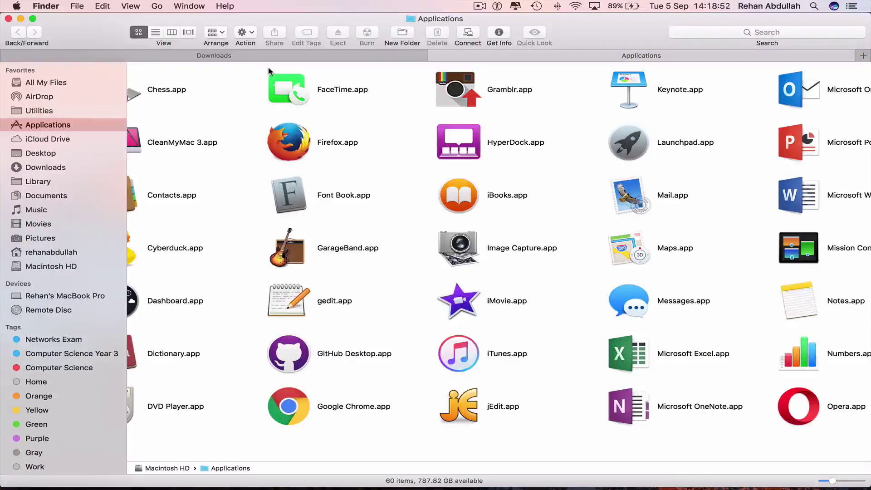
{"action": "left_click", "coordinate": [434, 55]}
{"action": "left_click", "coordinate": [8, 19]}
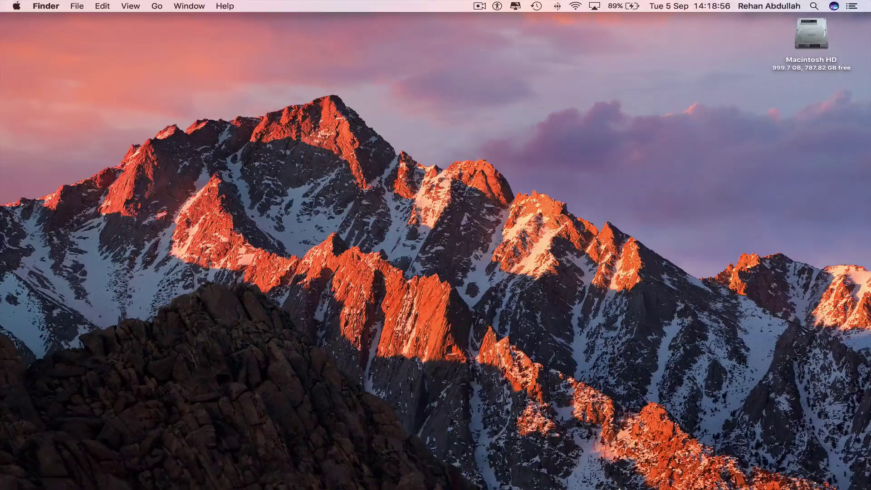
- Open a new Finder window on Documents, shrink it, and snap it to the left half of the screen
{"action": "mouse_move", "coordinate": [589, 487]}
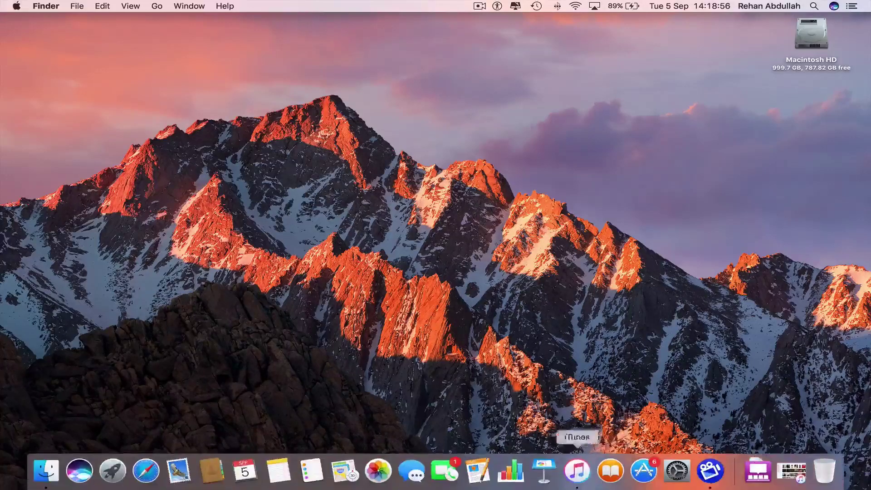
{"action": "left_click", "coordinate": [40, 485]}
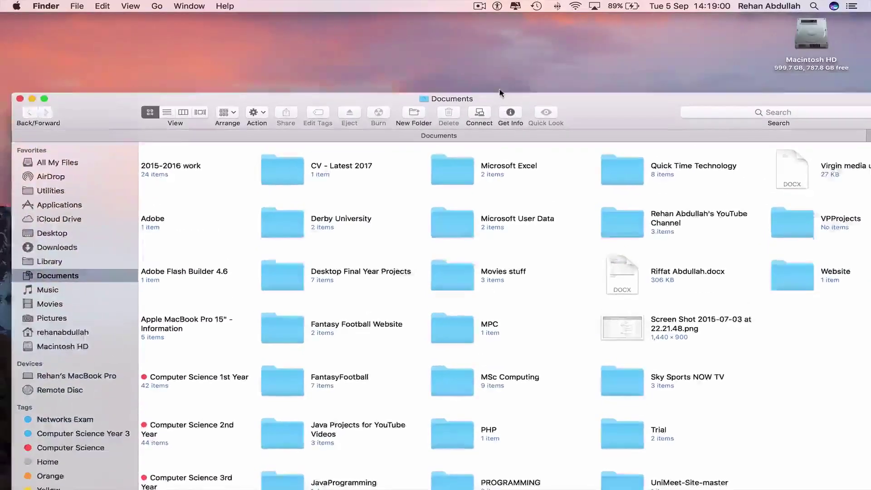
{"action": "double_click", "coordinate": [499, 92]}
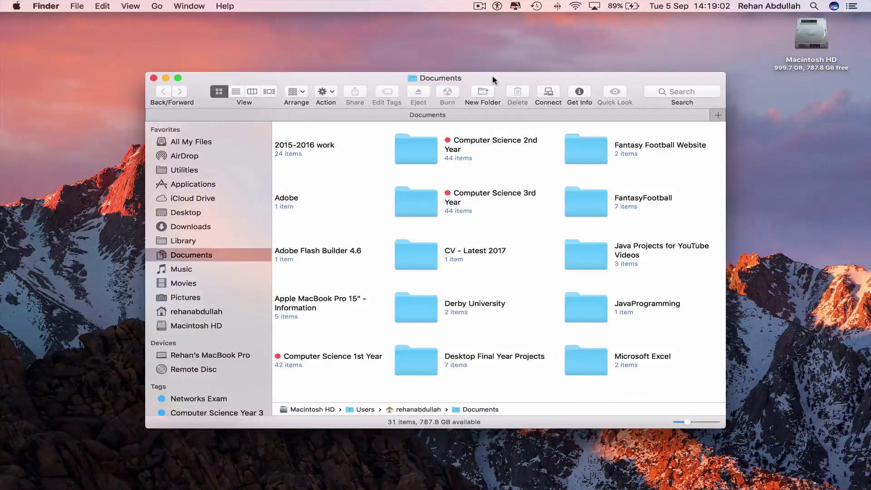
{"action": "left_click_drag", "start_coordinate": [502, 80], "coordinate": [2, 87]}
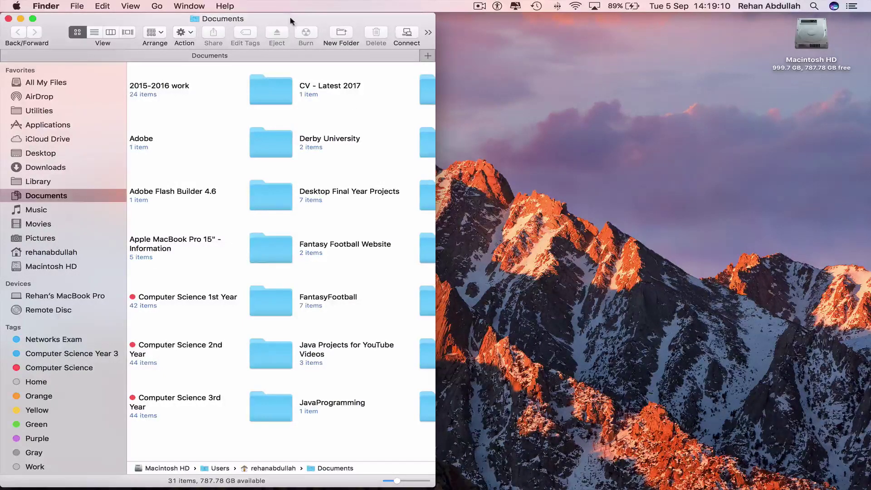
- Split a new Documents tab off into its own Finder window and snap it to the right half of the screen
{"action": "key", "text": "super+t"}
{"action": "left_click_drag", "start_coordinate": [373, 56], "coordinate": [490, 57]}
{"action": "left_click_drag", "start_coordinate": [515, 16], "coordinate": [864, 109]}
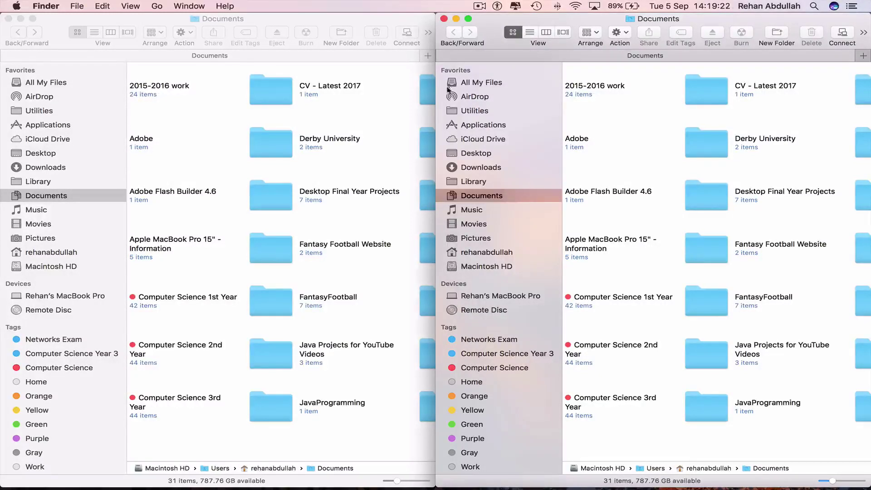
- Add a second Documents tab to the left-half Finder window, and try widening both windows before returning them to half width
{"action": "mouse_move", "coordinate": [437, 41]}
{"action": "left_mouse_down"}
{"action": "mouse_move", "coordinate": [157, 45]}
{"action": "mouse_move", "coordinate": [433, 57]}
{"action": "left_mouse_up"}
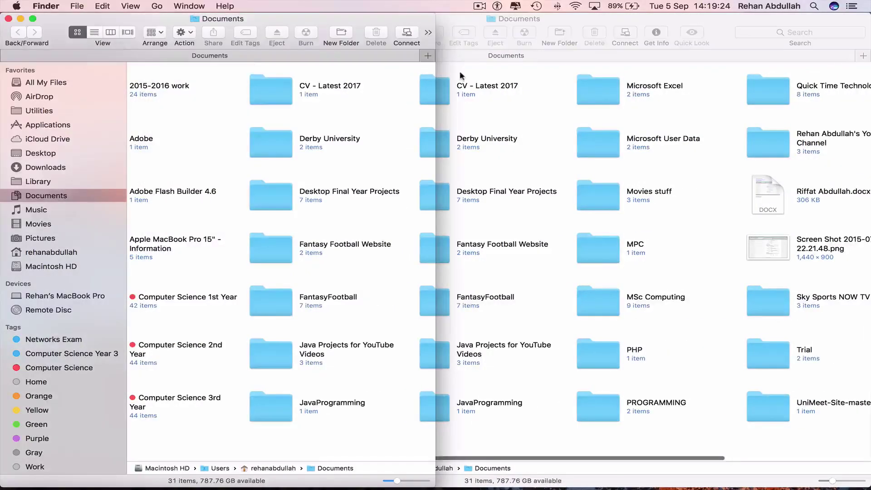
{"action": "left_click", "coordinate": [431, 55]}
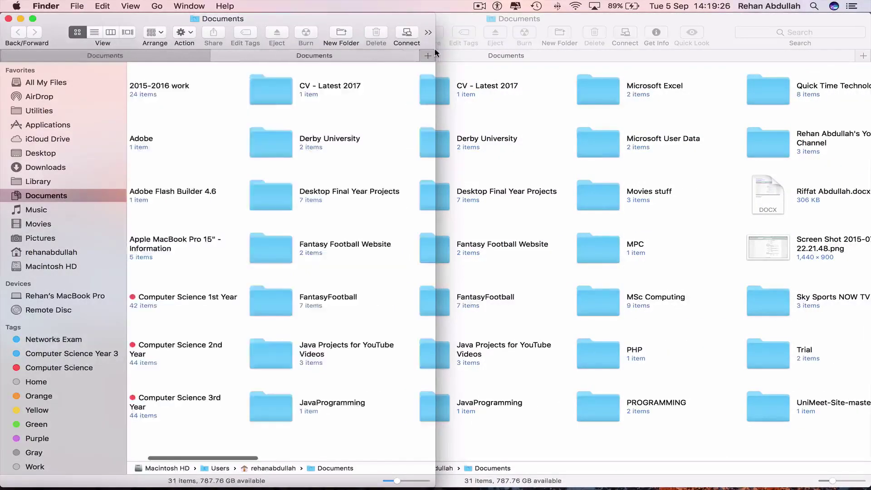
{"action": "left_click_drag", "start_coordinate": [437, 37], "coordinate": [157, 41]}
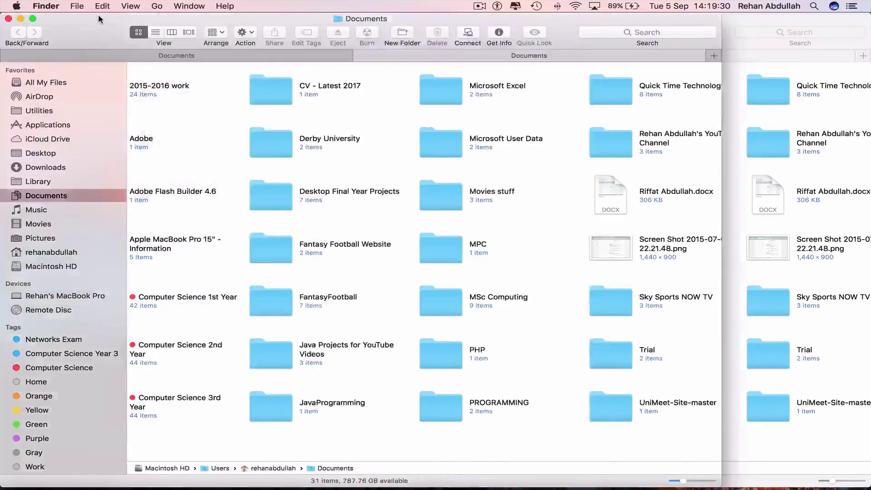
{"action": "key", "text": "ctrl+super+f"}
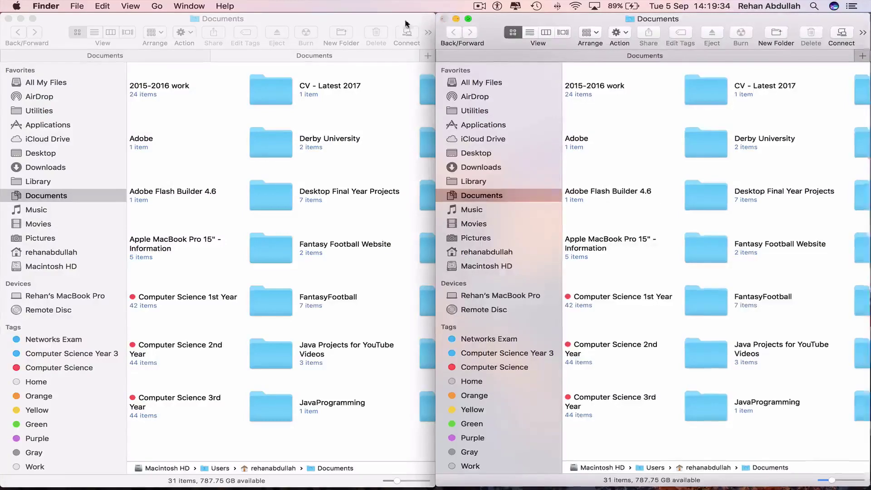
- Close the Finder windows and quit iTunes from the Dock
{"action": "left_click", "coordinate": [443, 18]}
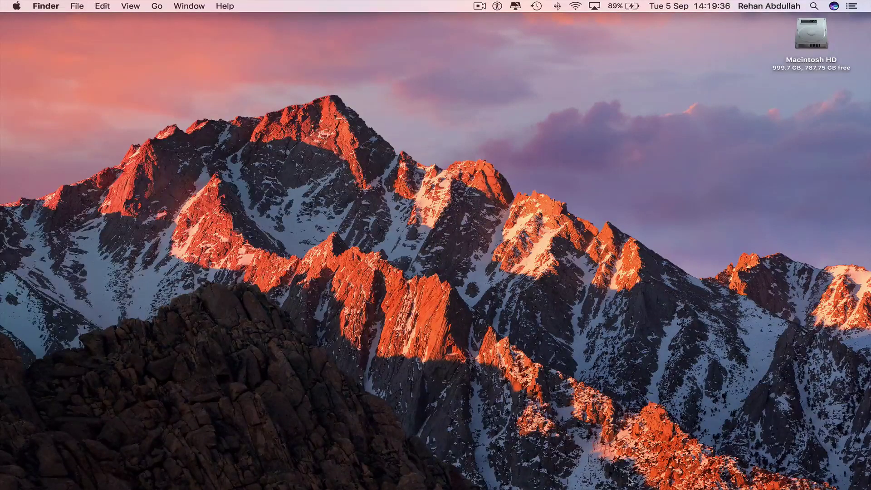
{"action": "mouse_move", "coordinate": [632, 484]}
{"action": "right_click", "coordinate": [576, 472]}
{"action": "left_click", "coordinate": [585, 434]}
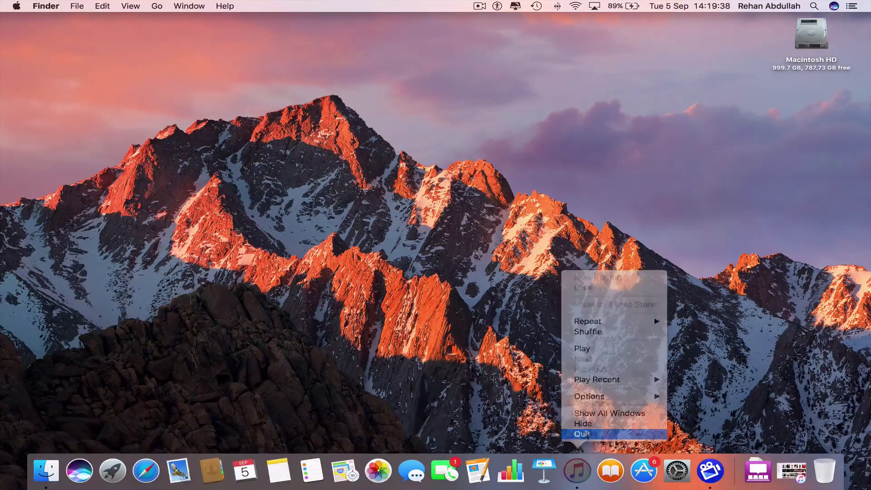